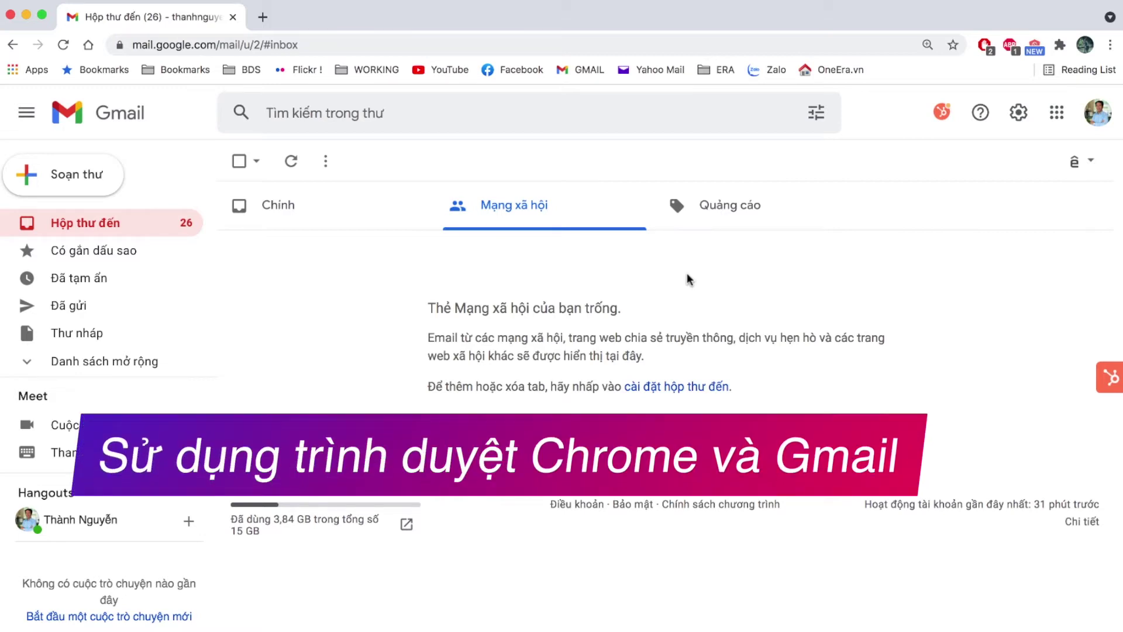
Search Google for "hubspot chrome extension" in a new tab and open the HubSpot Sales page in the Chrome Web Store.
left_click(263, 17)
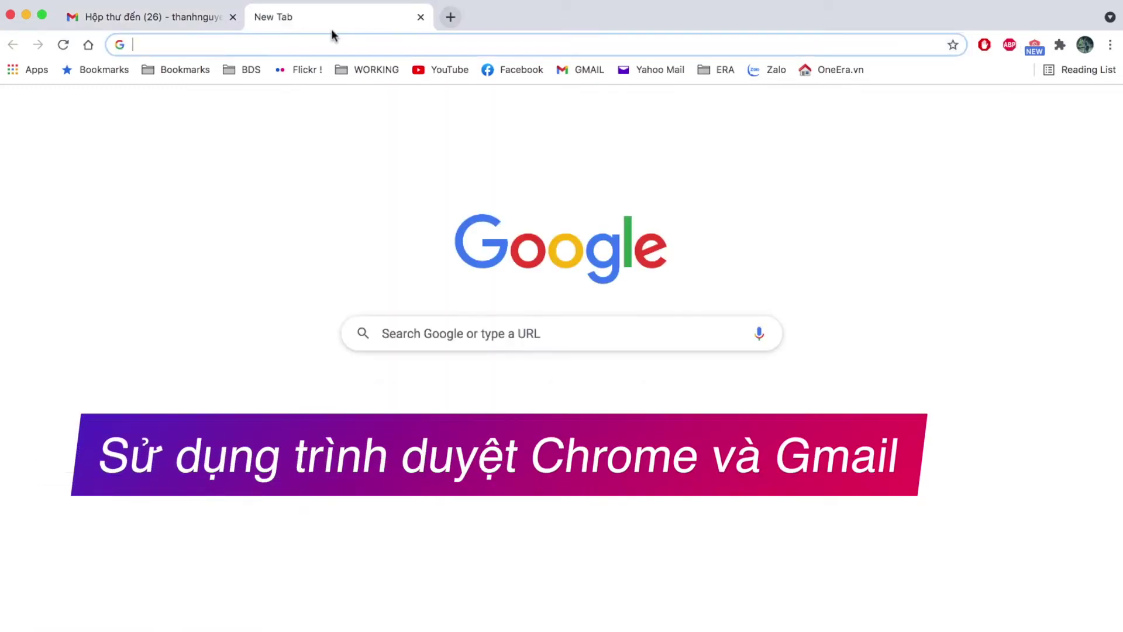
type("hubspot")
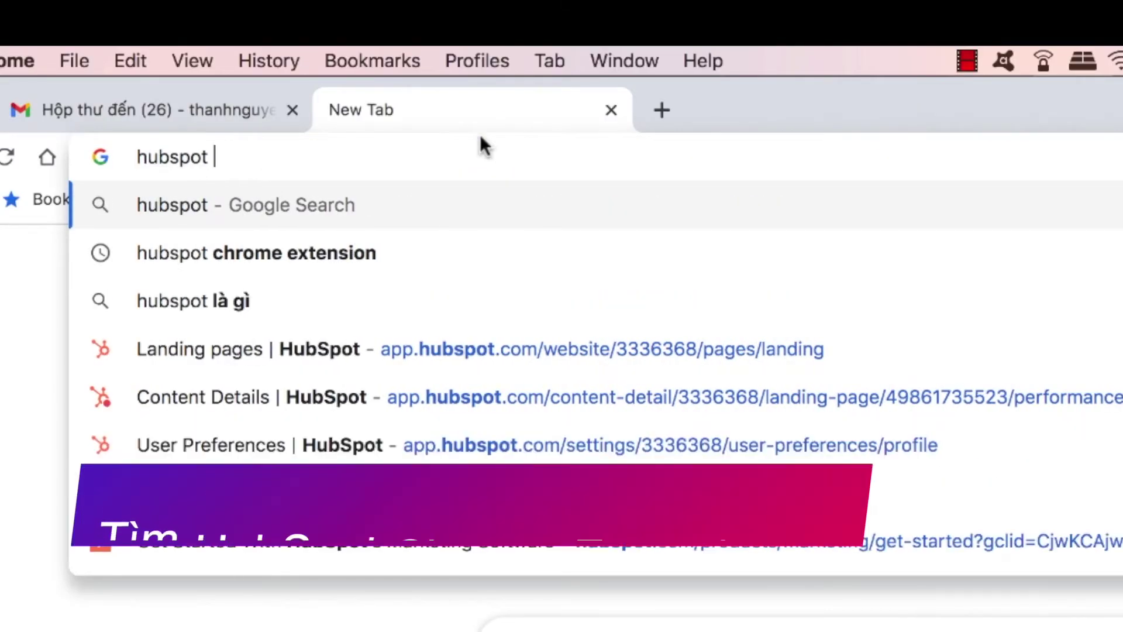
key("Down")
key("Return")
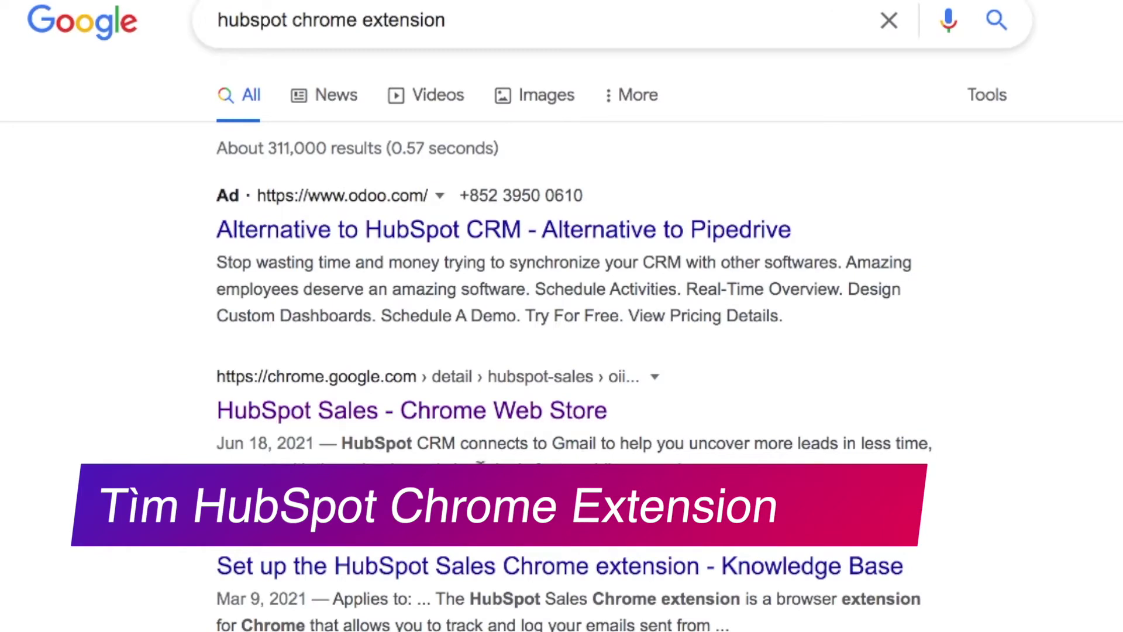
left_click(405, 415)
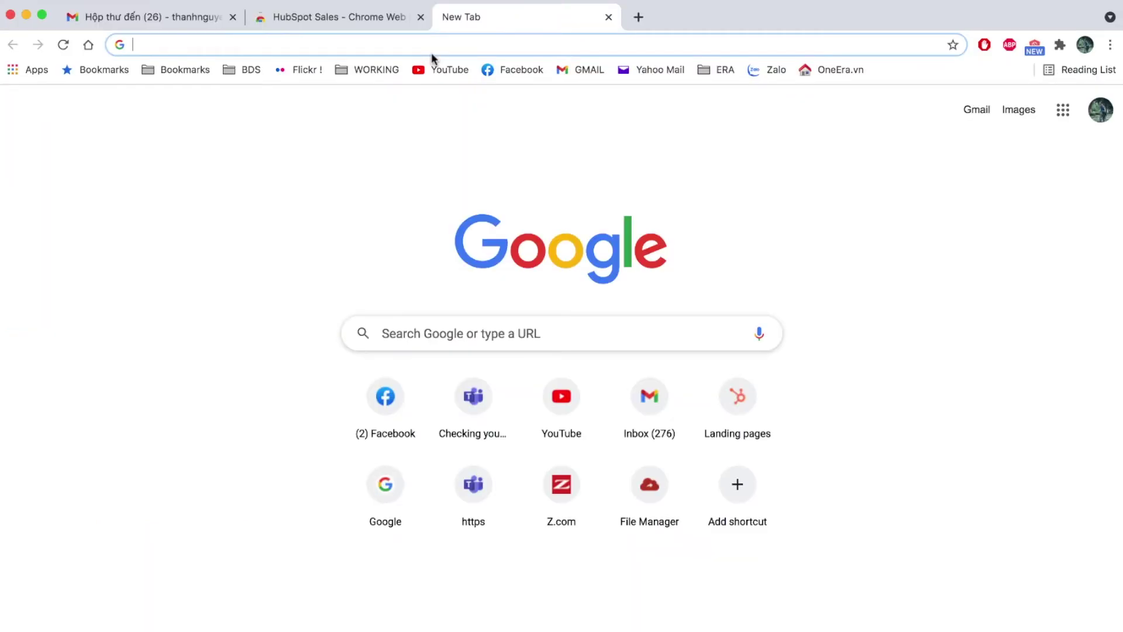
Go to hubspot.com and start the free sign-up or demo request.
type("hubspot.")
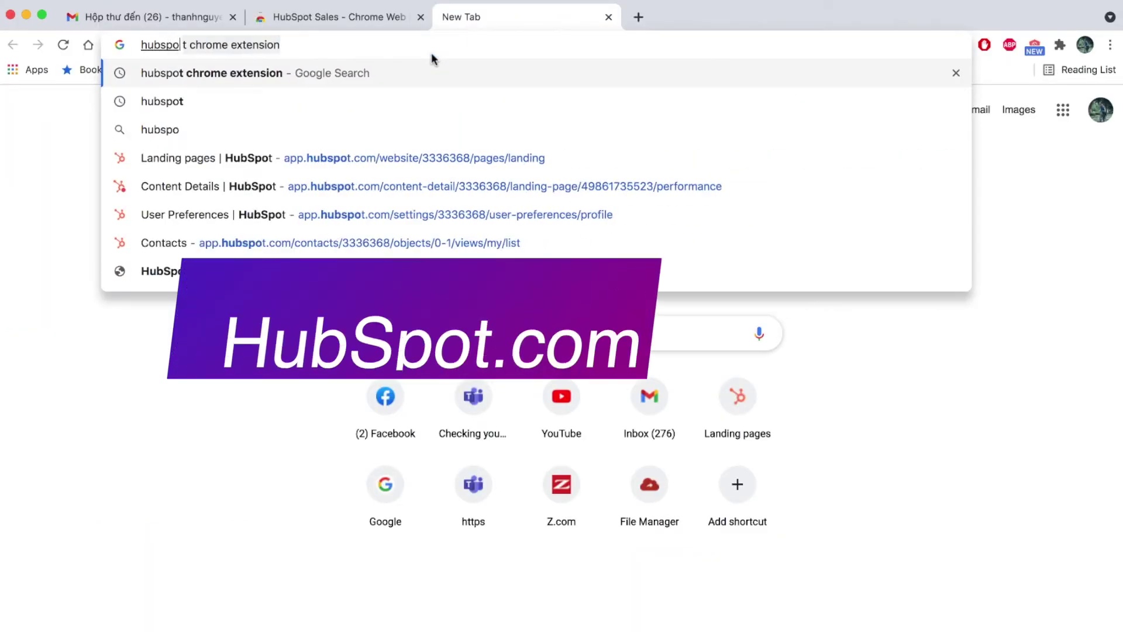
type("com")
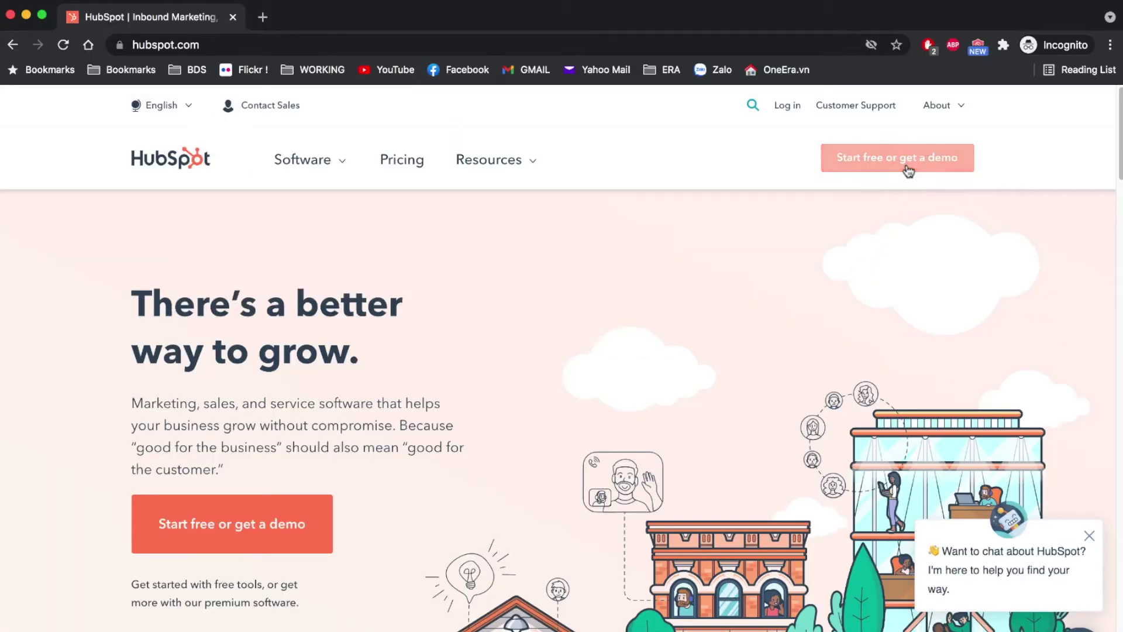
left_click(908, 171)
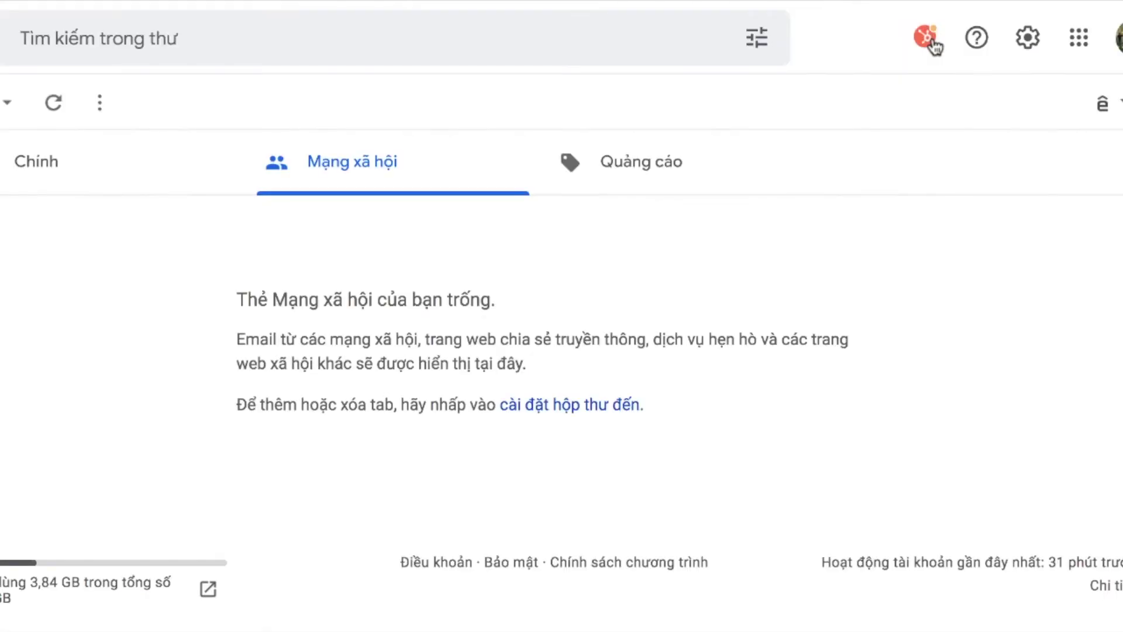
Update the HubSpot extension's permissions in Gmail, agreeing to connect the Google account to HubSpot CRM and allowing the requested access.
left_click(903, 138)
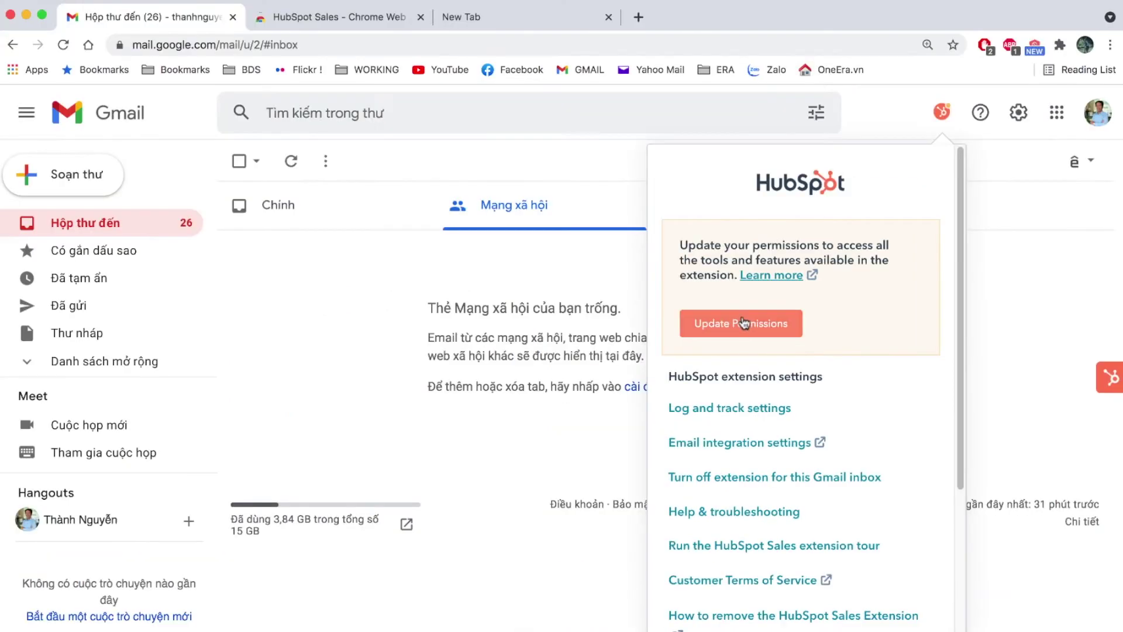
left_click(743, 328)
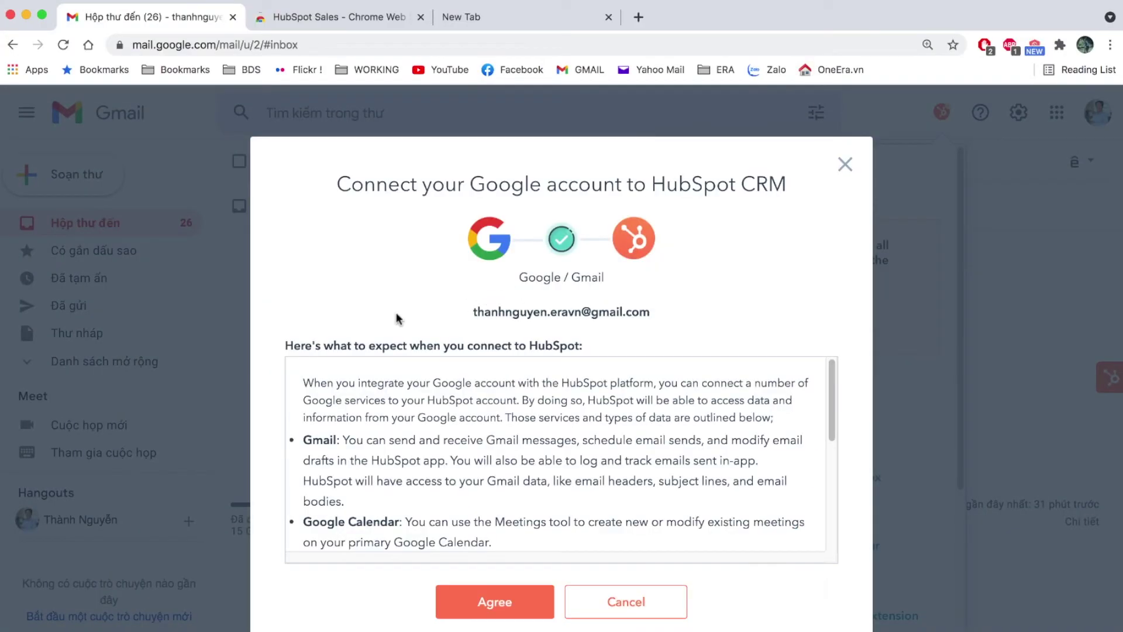
scroll(582, 459, "down", 2)
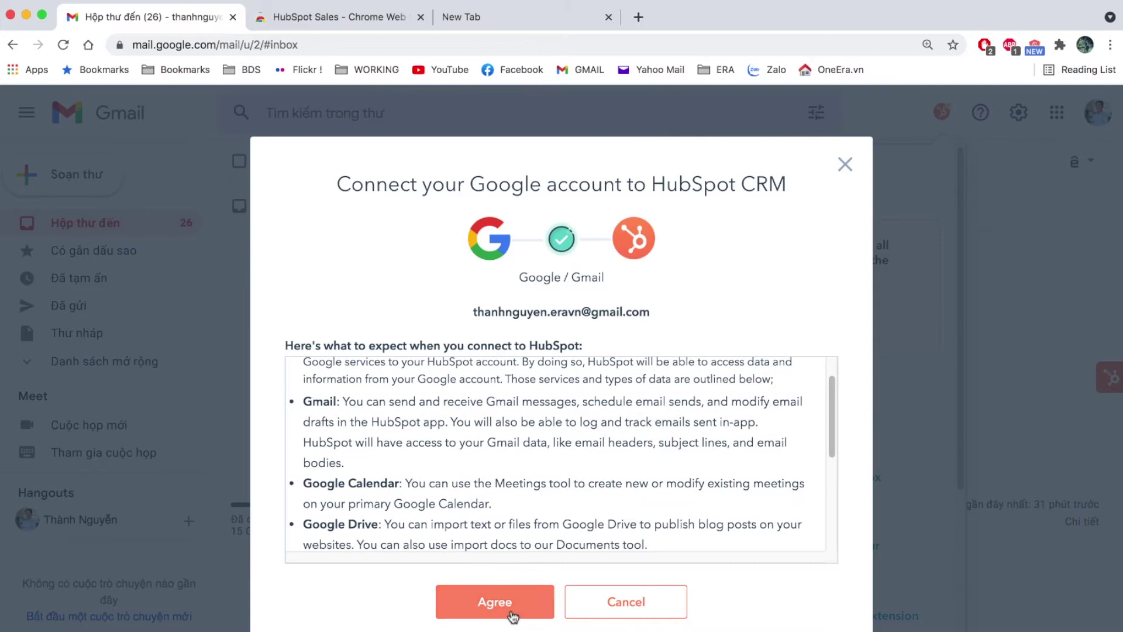
left_click(495, 602)
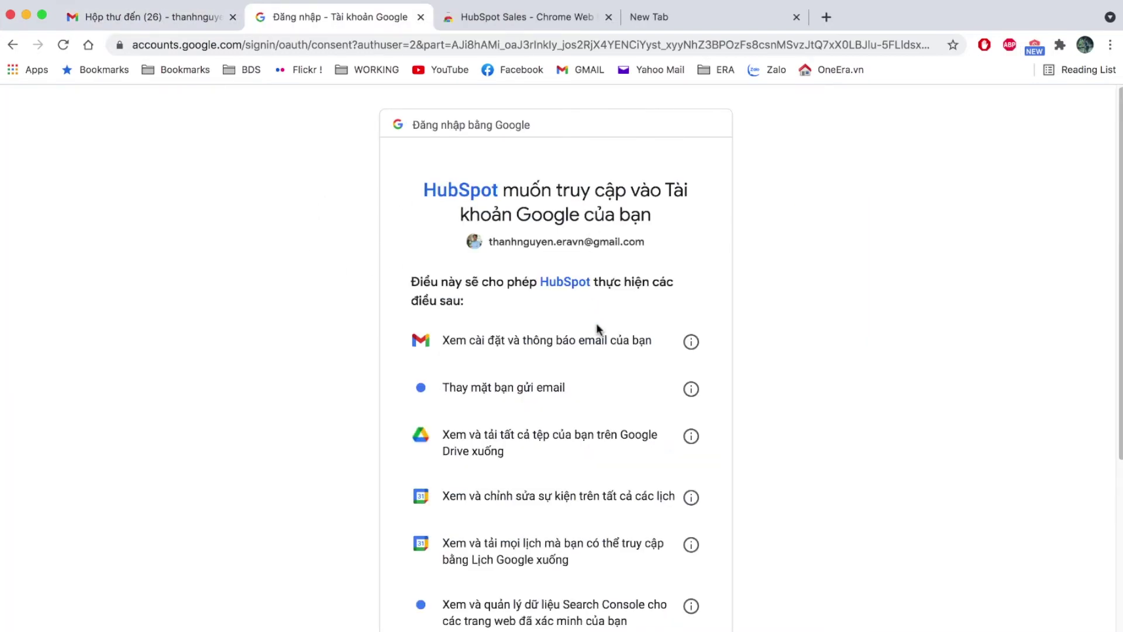
scroll(596, 323, "down", 6)
left_click(630, 585)
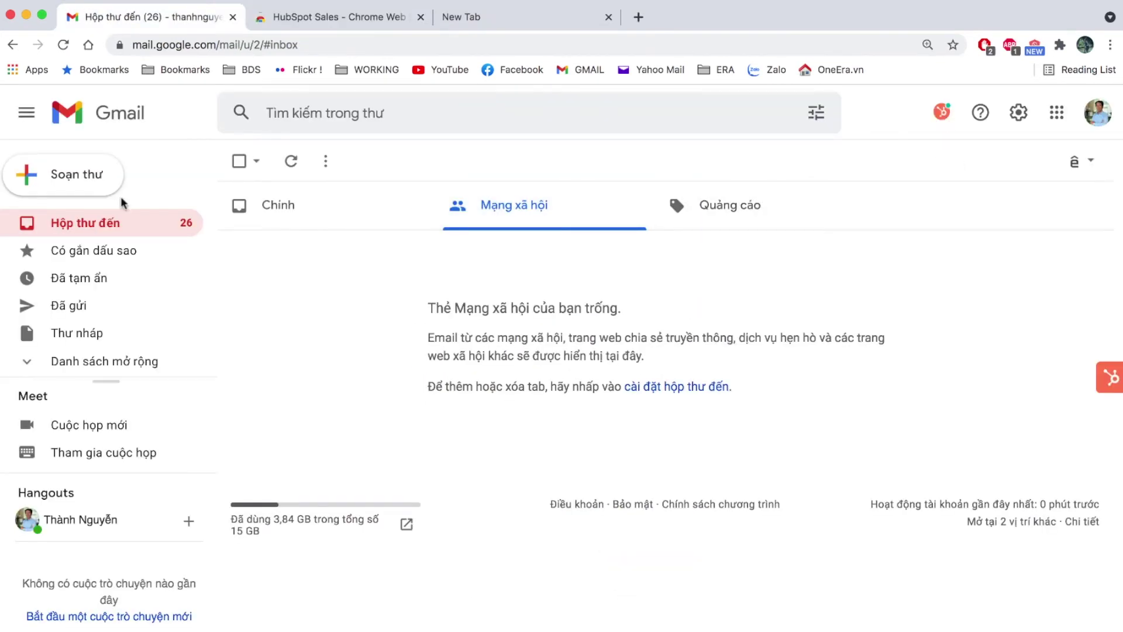
Compose a new Gmail message to the recipient's Yahoo address with the subject "Test email marketing BĐS".
left_click(94, 182)
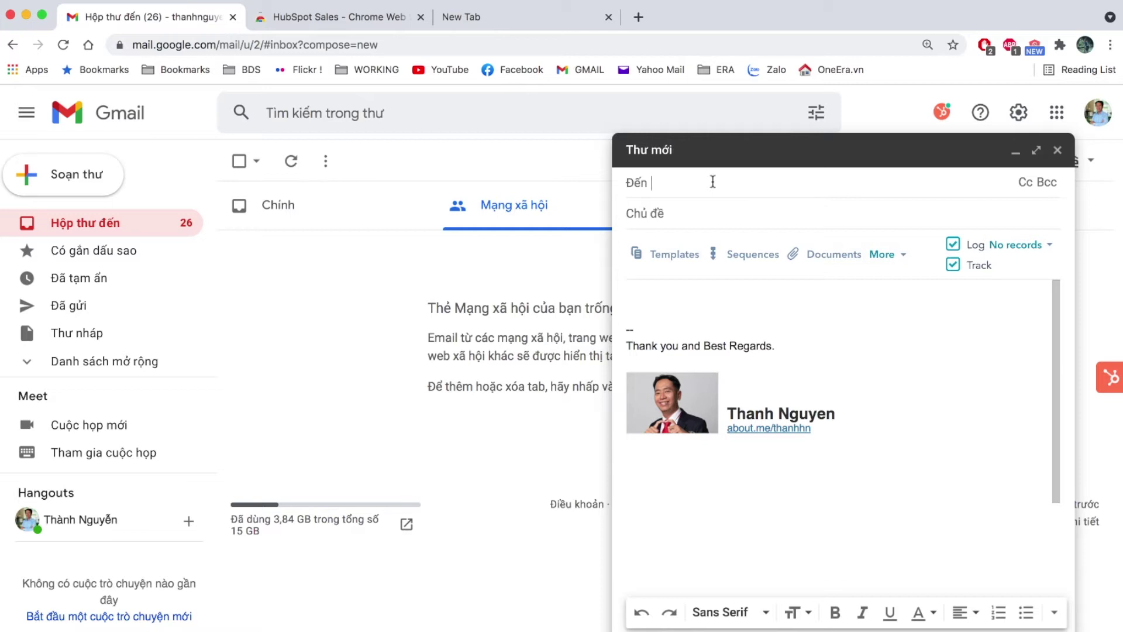
type("thanh")
left_click(871, 224)
left_click(704, 214)
type("Test email mả")
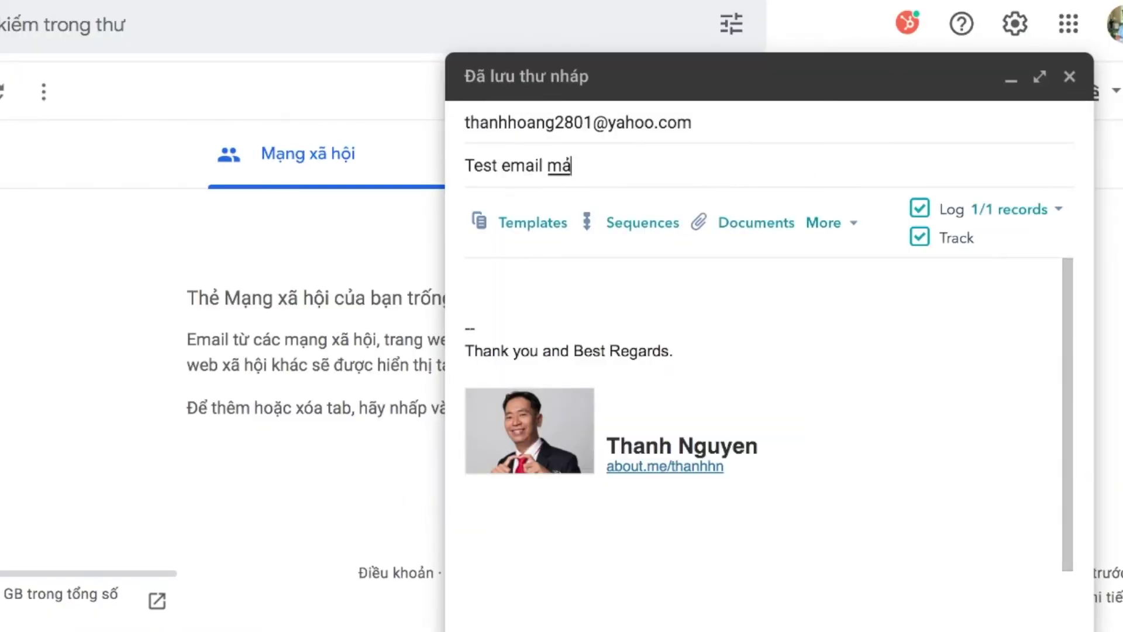
type("keting BĐS")
Write the message body with a greeting to the recipient, "Đây là email test BĐS" and "Thank you.", and send it.
key("Tab")
type("Dear Thành")
key("Return")
key("Return")
type("Đây là e")
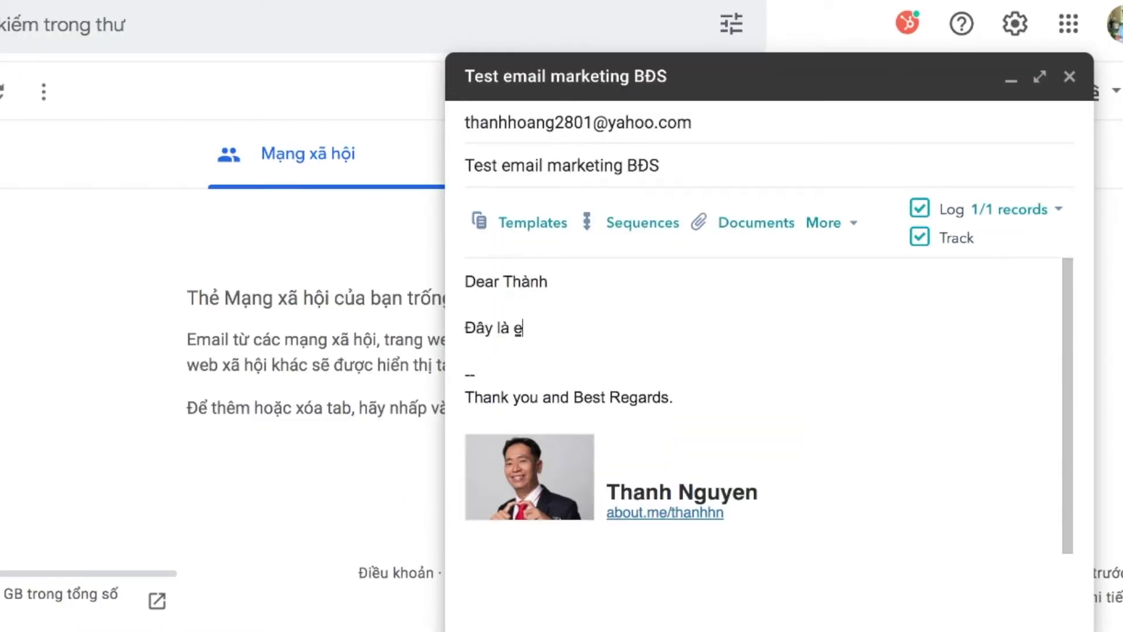
type("mail test BĐS")
key("Return")
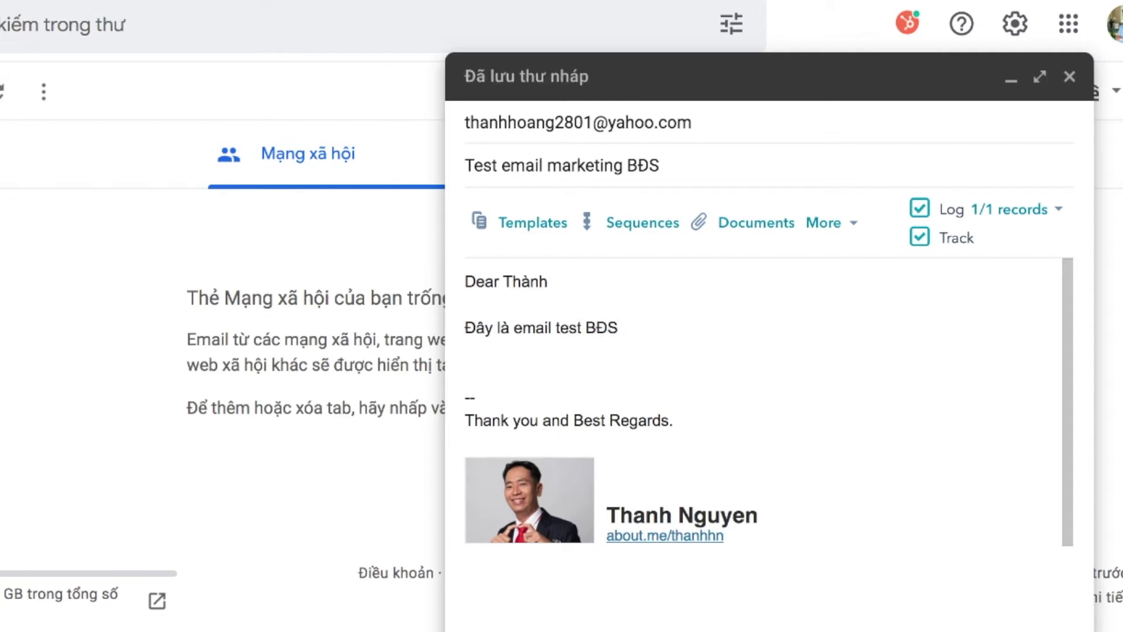
type("Thank you.")
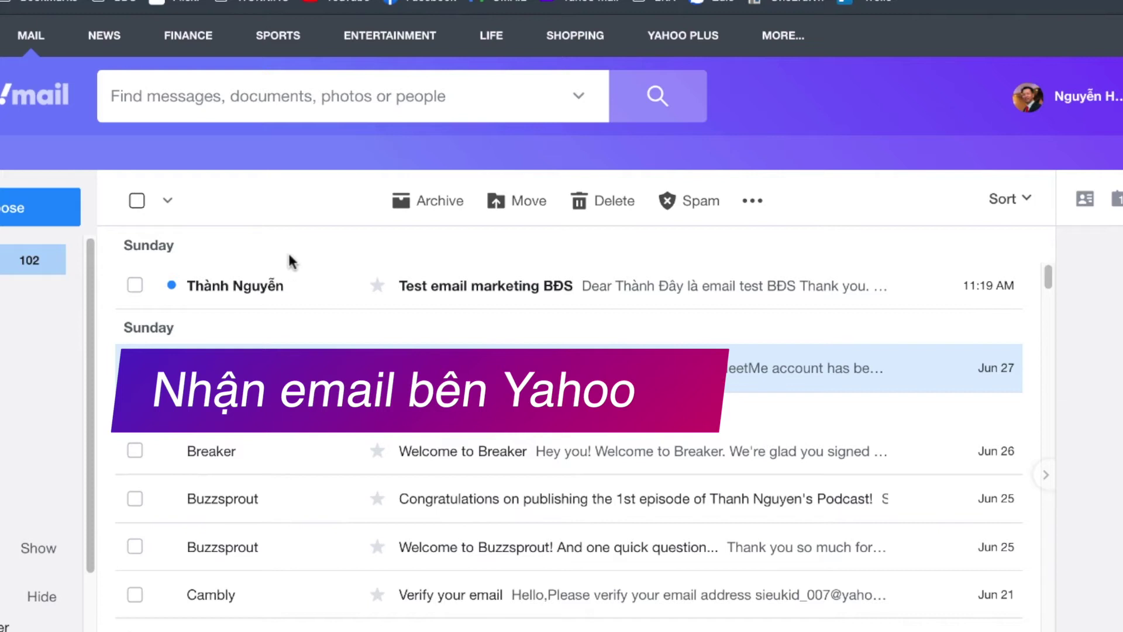
Open the received "Test email marketing BĐS" message in Yahoo Mail and examine its tracked activity in the HubSpot extension in Gmail.
left_click(466, 289)
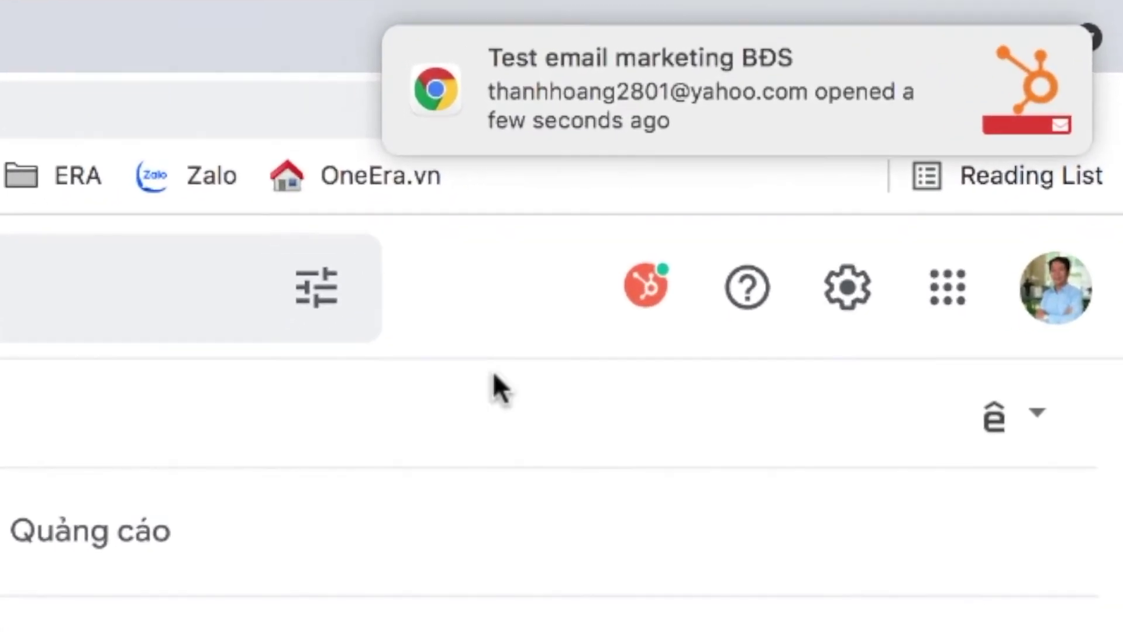
mouse_move(597, 146)
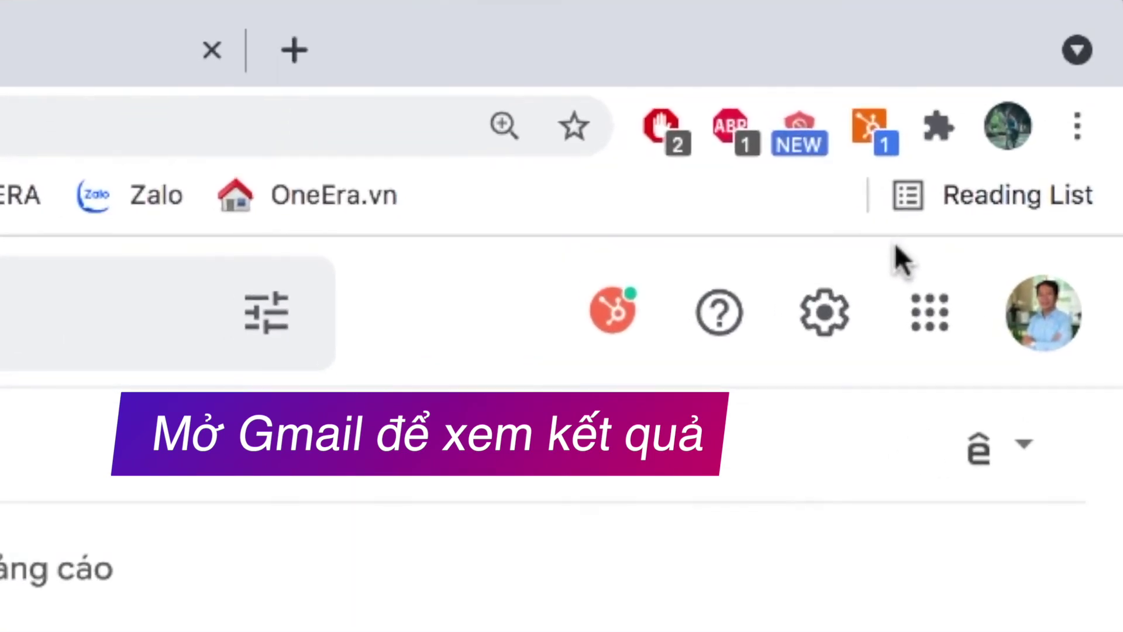
left_click(872, 142)
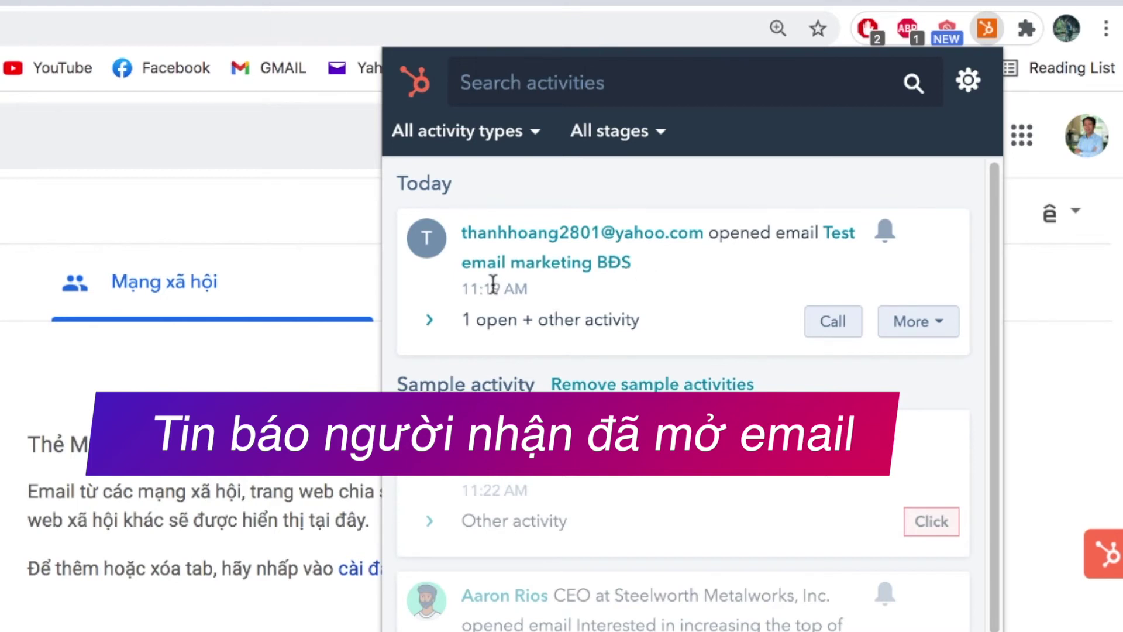
left_click(429, 325)
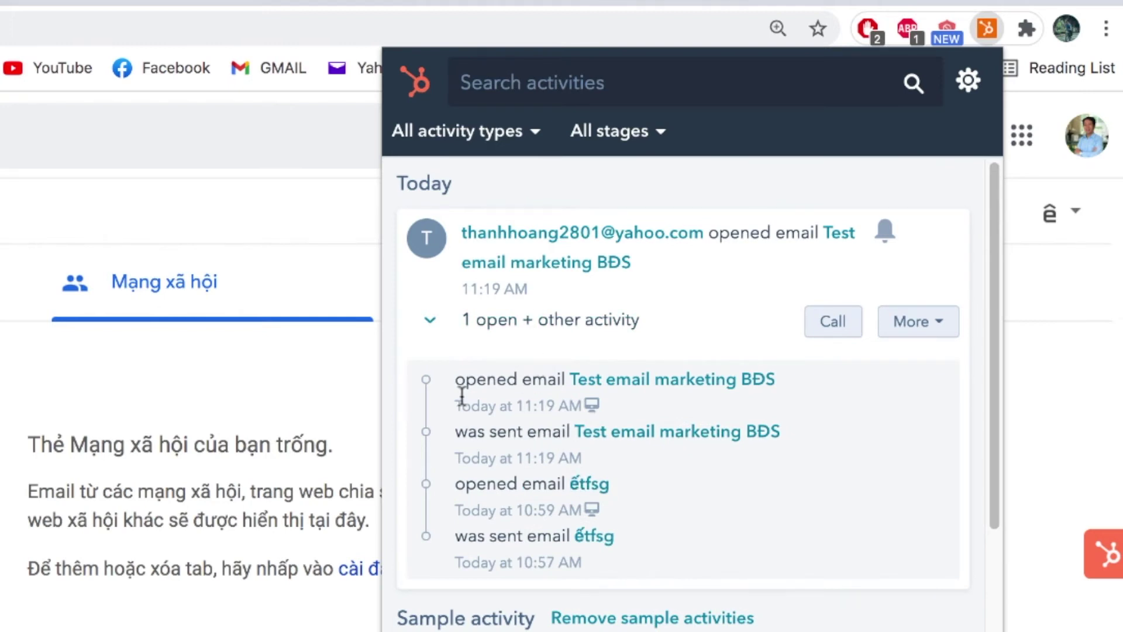
left_click(431, 326)
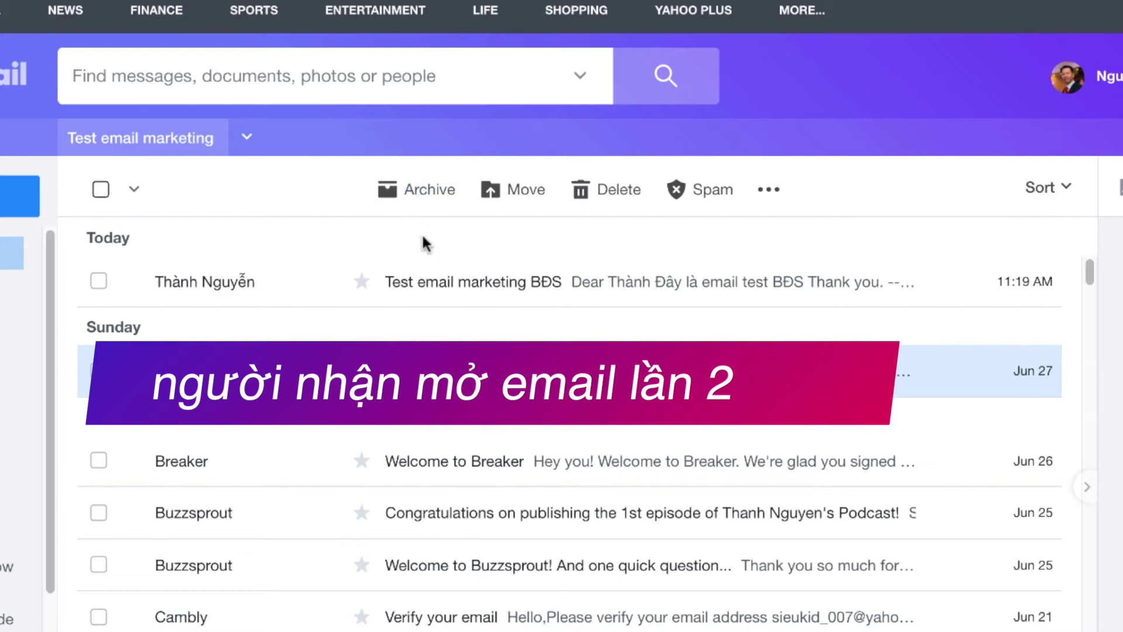
Switch to Yahoo Mail and open the "Test email marketing BĐS" message a second time.
left_click(427, 298)
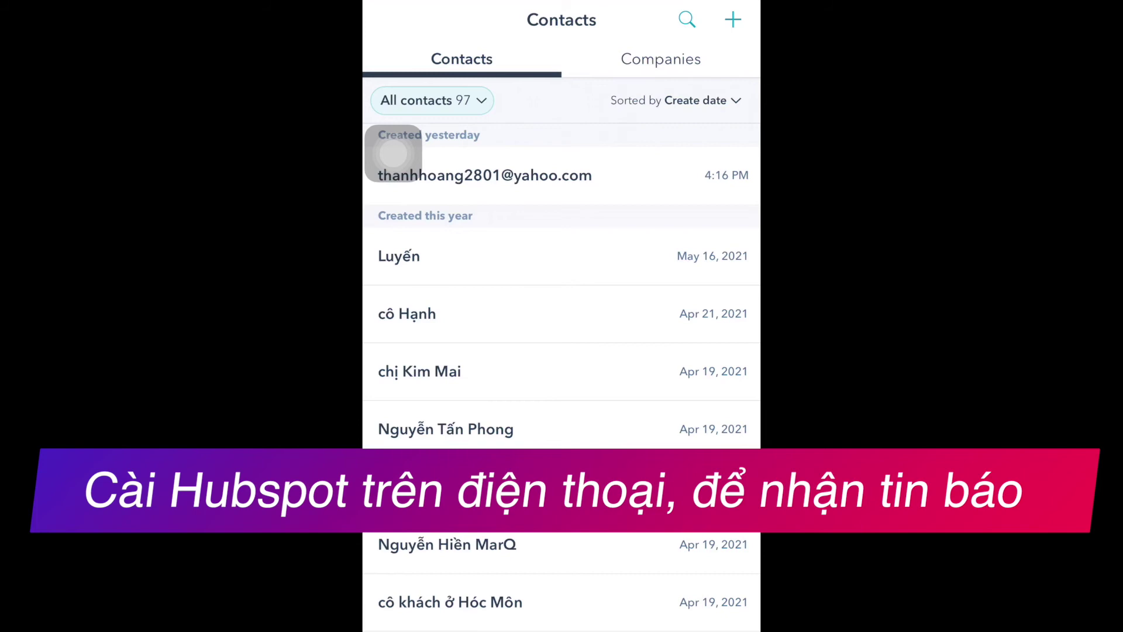
Switch to the HubSpot mobile app and examine the email activity of the most recently created contact.
left_click_drag(393, 153, 393, 12)
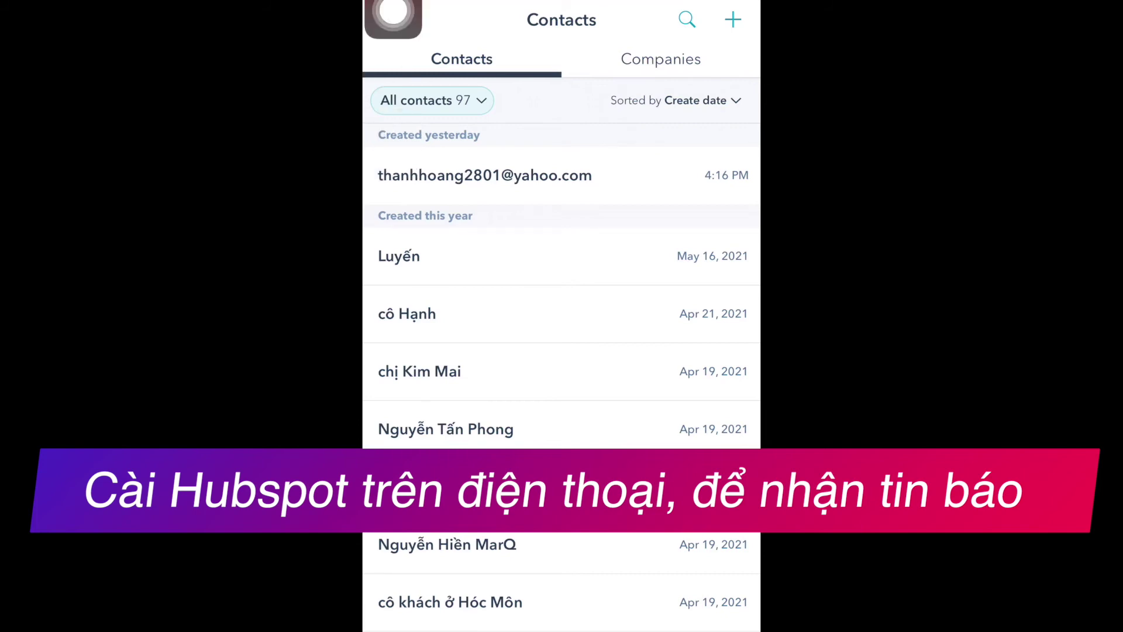
left_click(485, 175)
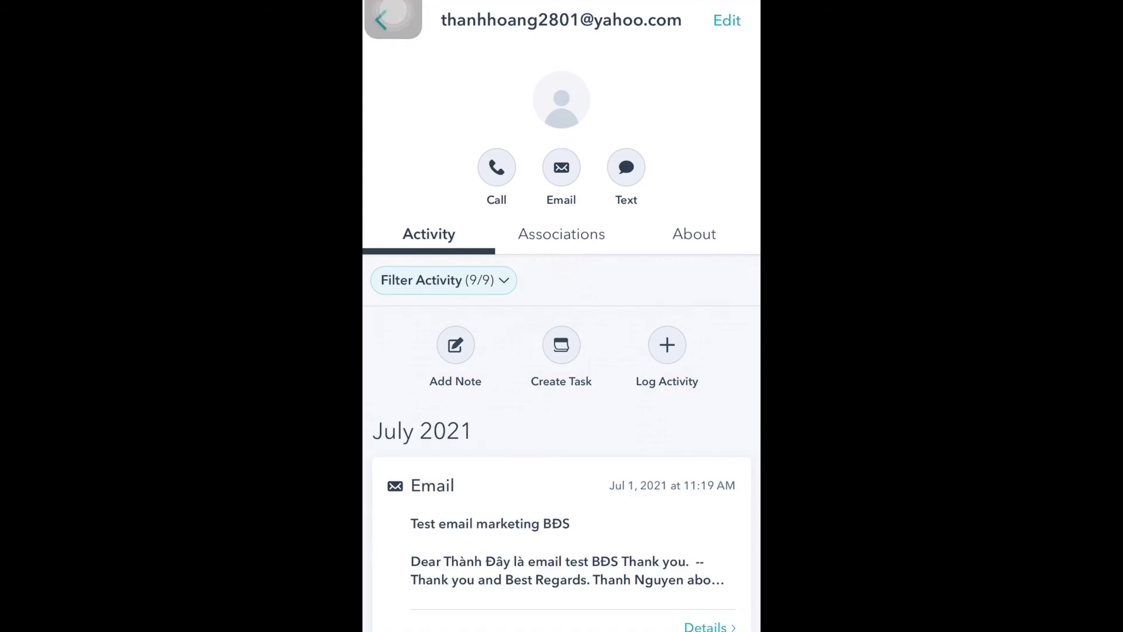
left_click_drag(393, 19, 393, 68)
left_click(381, 20)
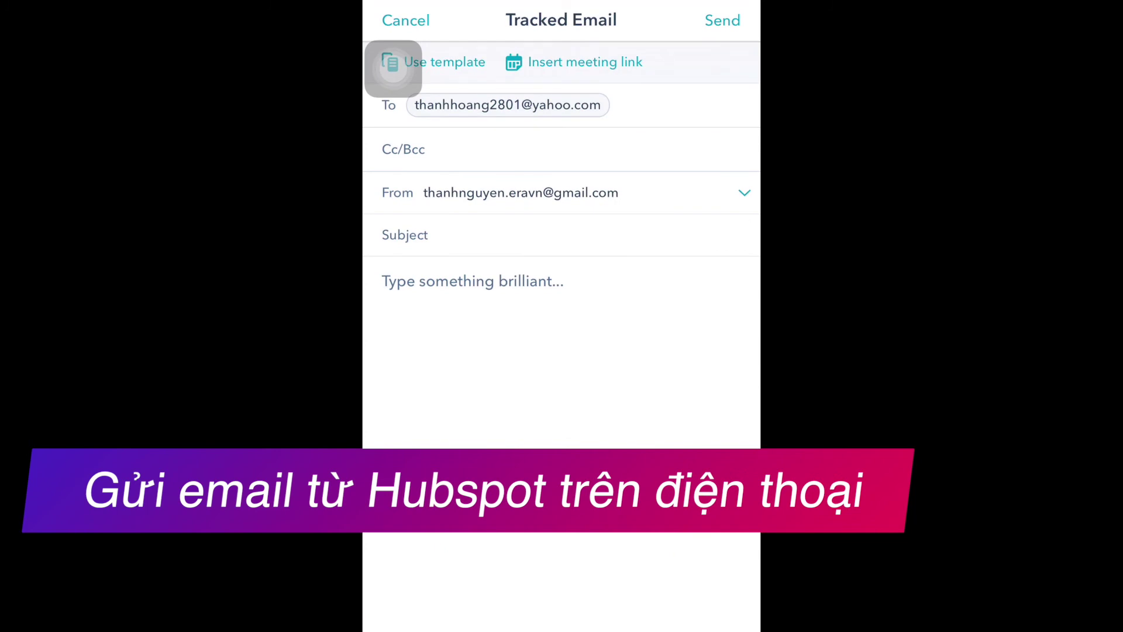
Send the contact a tracked email with subject "Tesst lan 2 gui tu dt" and a body of a greeting, "Gui lan 2" and "Thanks".
left_click(436, 235)
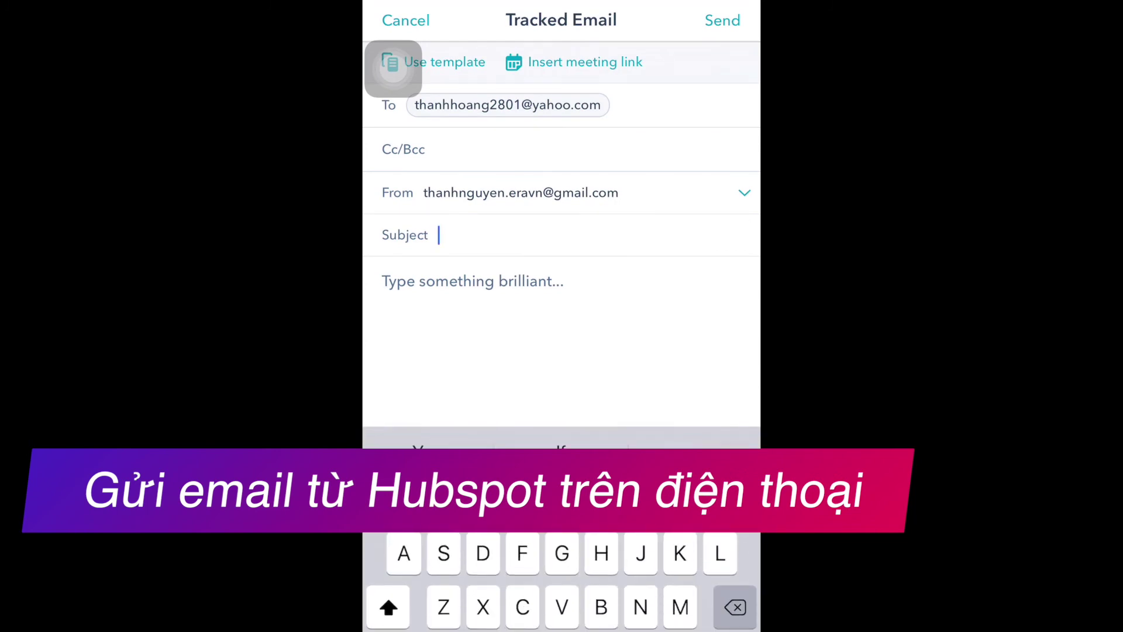
type("Tesst lan 2")
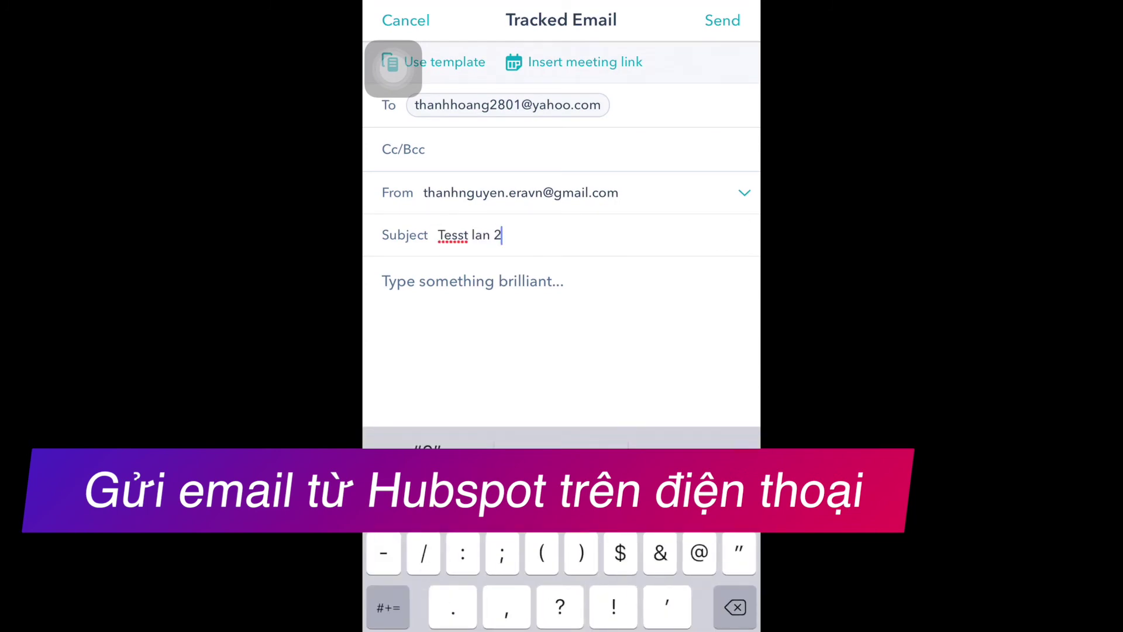
type(" gui tu dt")
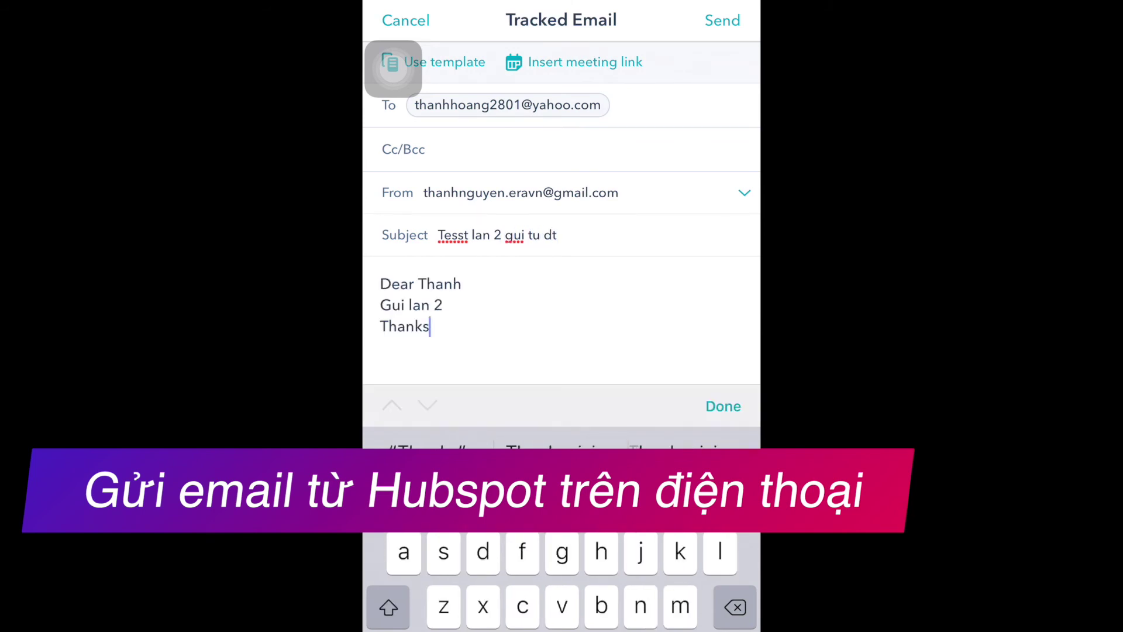
left_click(723, 406)
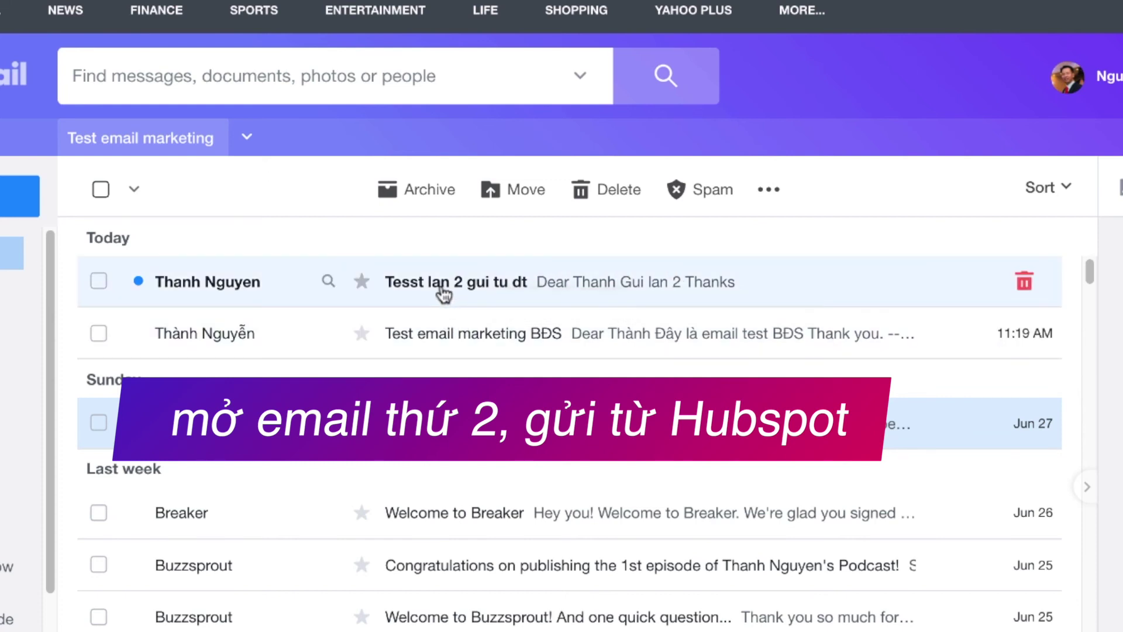
Switch to Yahoo Mail and open the received "Tesst lan 2 gui tu dt" message.
left_click(436, 288)
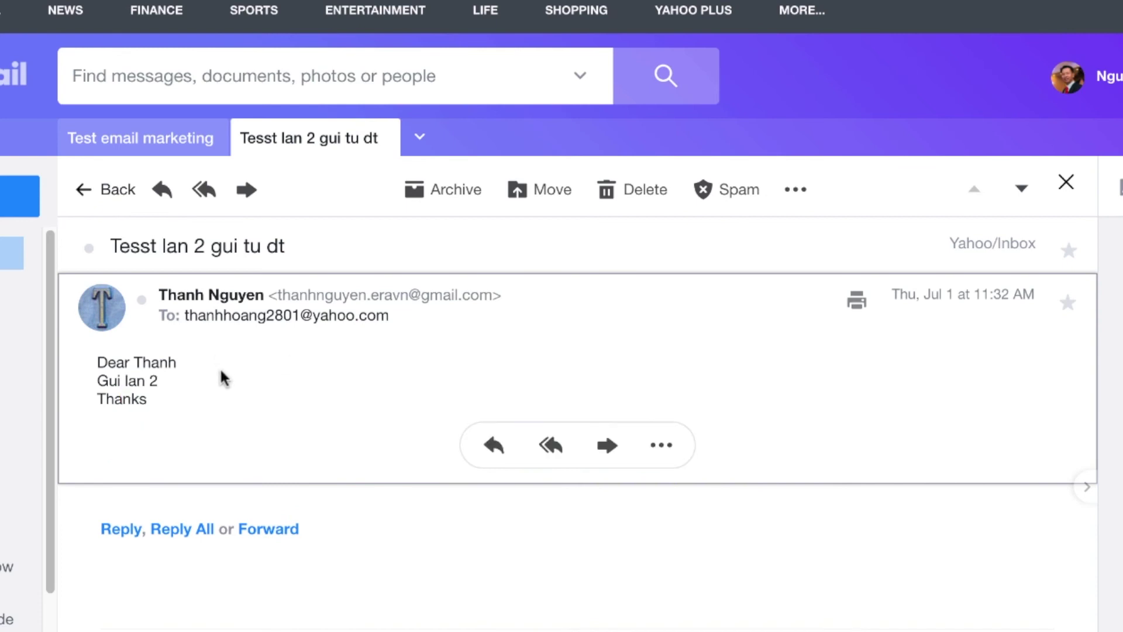